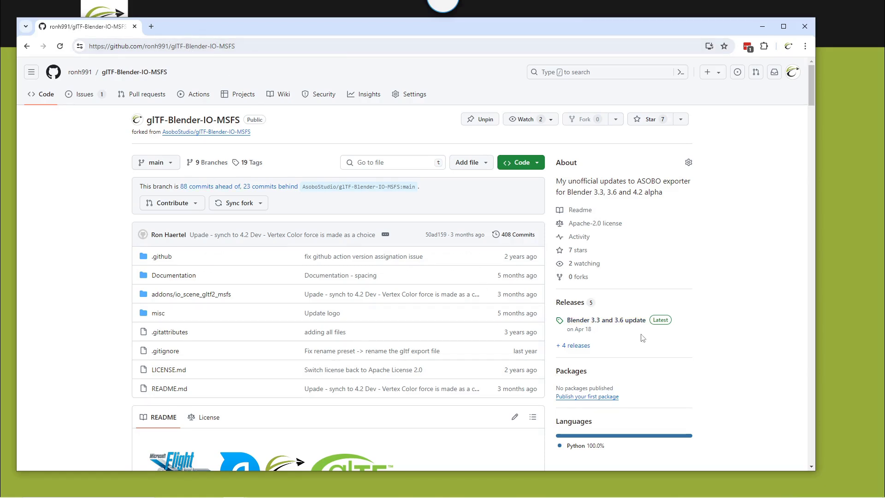
Step: Download io_scene_gltf2_msfs_for42_ext.zip from the Blender 4.2 LTS Beta release's assets
left_click(579, 308)
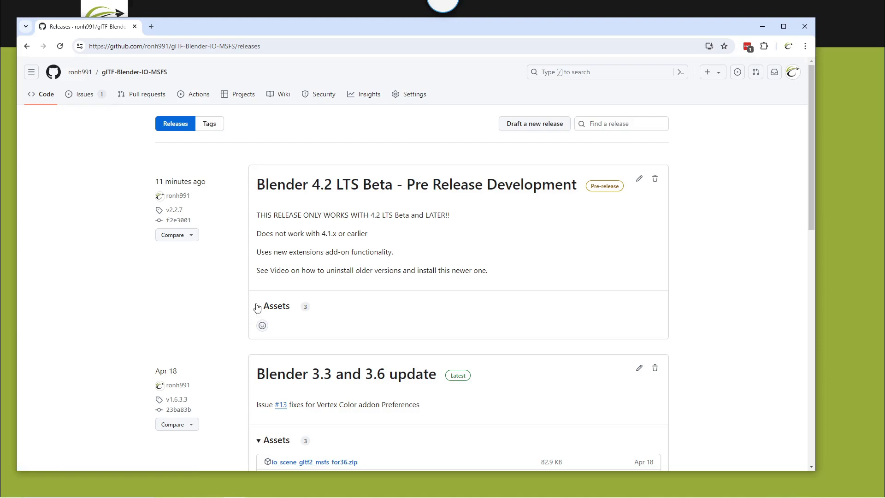
left_click(258, 308)
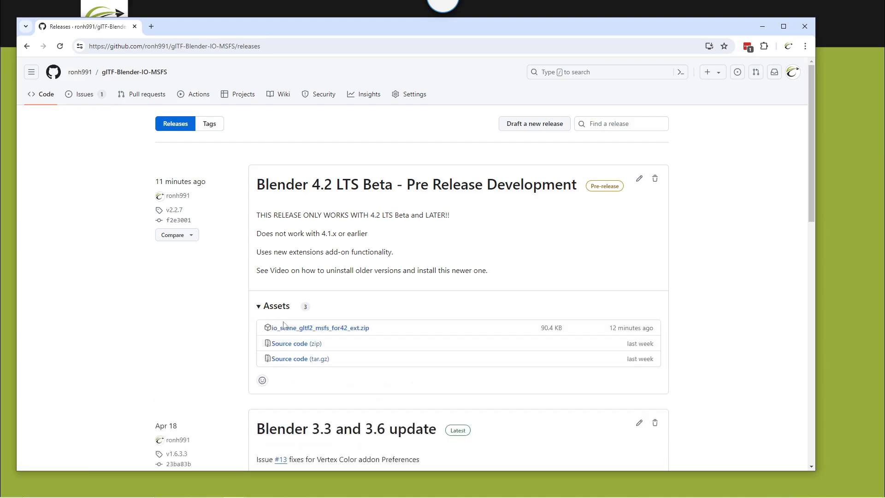
left_click(341, 329)
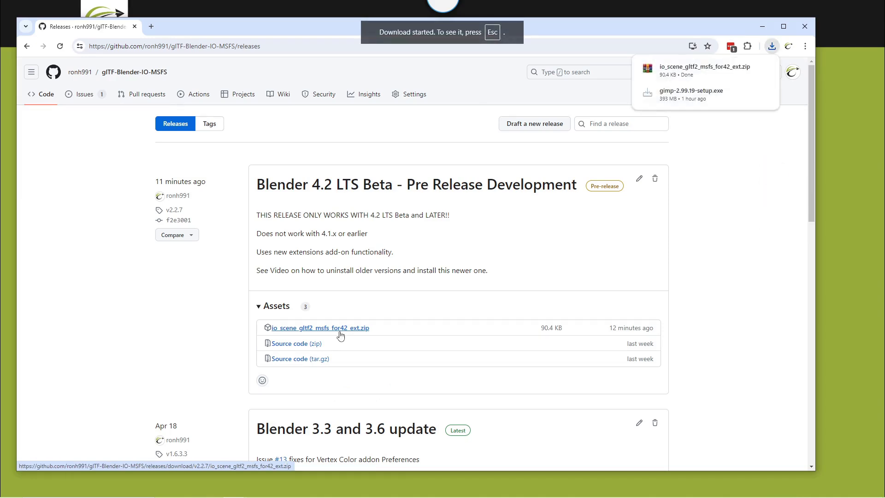
Step: Find the downloaded zip in the io_scene_gltf2_msfs_142 Extension folder and move the Explorer window aside
mouse_move(711, 79)
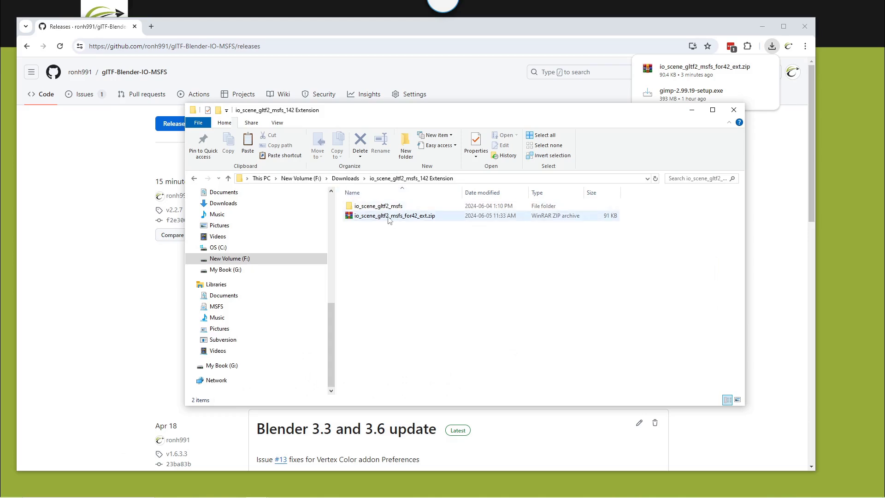
left_click_drag(504, 113, 0, 115)
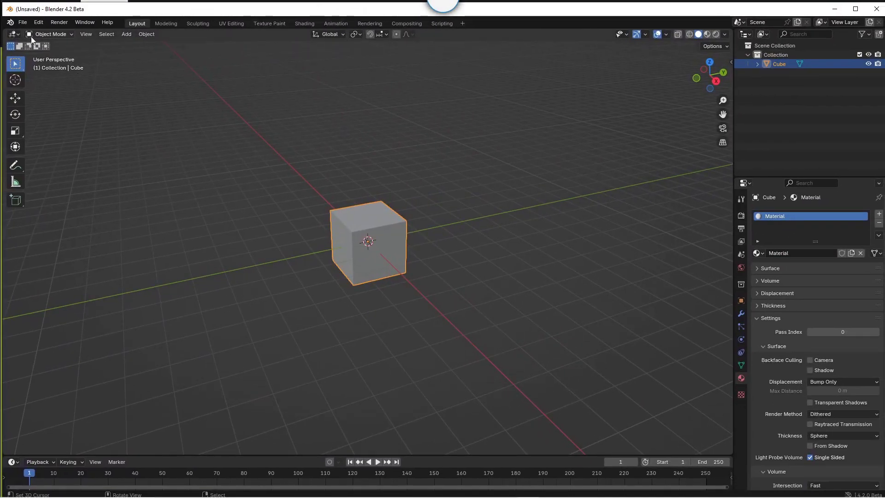
Step: Open Blender Preferences, enlarge the window, and expand then collapse Missing Add-ons
left_click(38, 22)
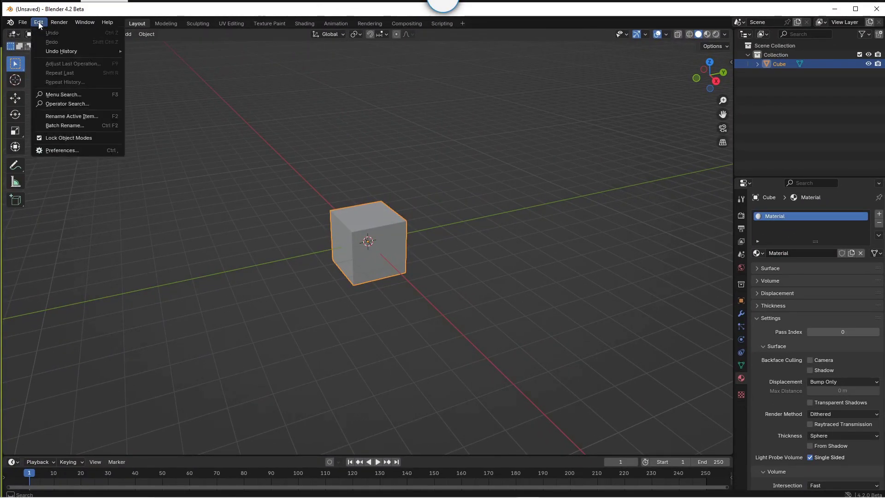
left_click(63, 148)
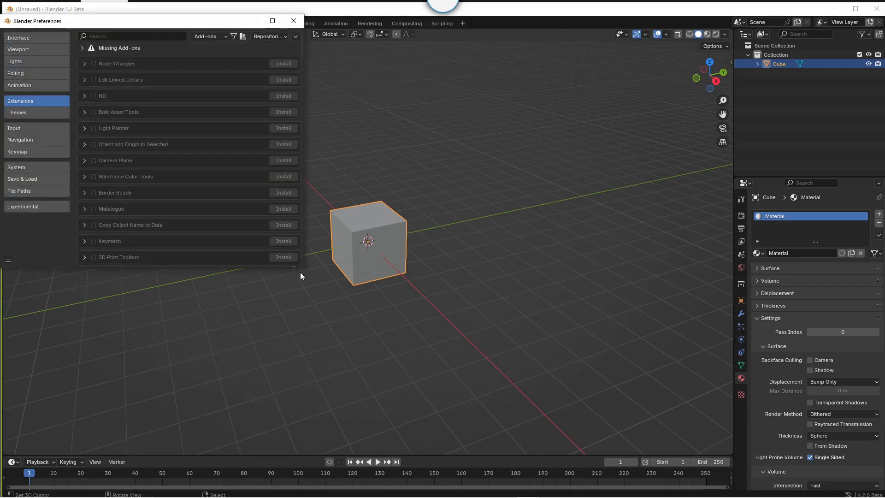
left_click_drag(302, 270, 393, 360)
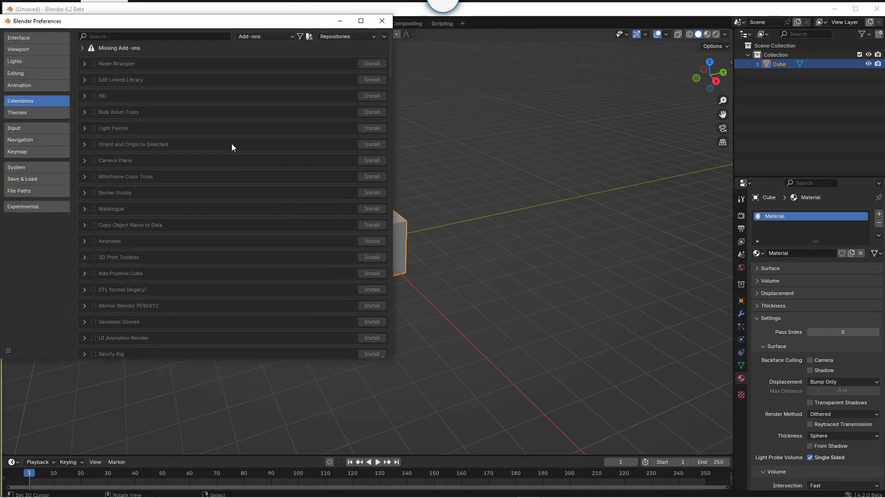
left_click(82, 48)
left_click(82, 48)
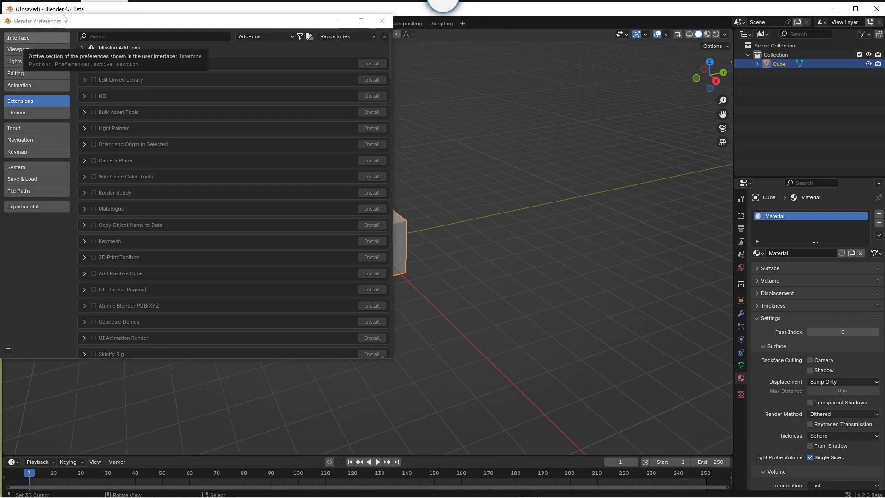
Step: Filter add-ons by 'gltf', uninstall the Legacy Microsoft Flight Simulator glTF Extension, and close Preferences
left_click(156, 36)
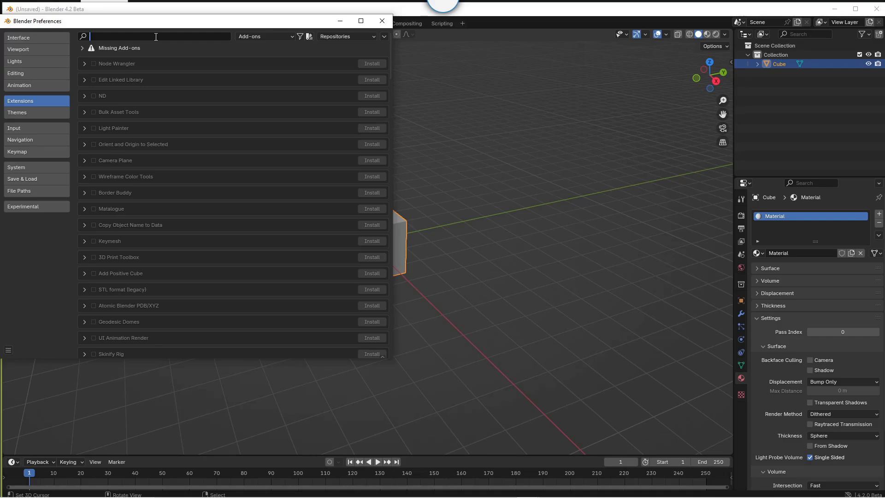
type("gltf")
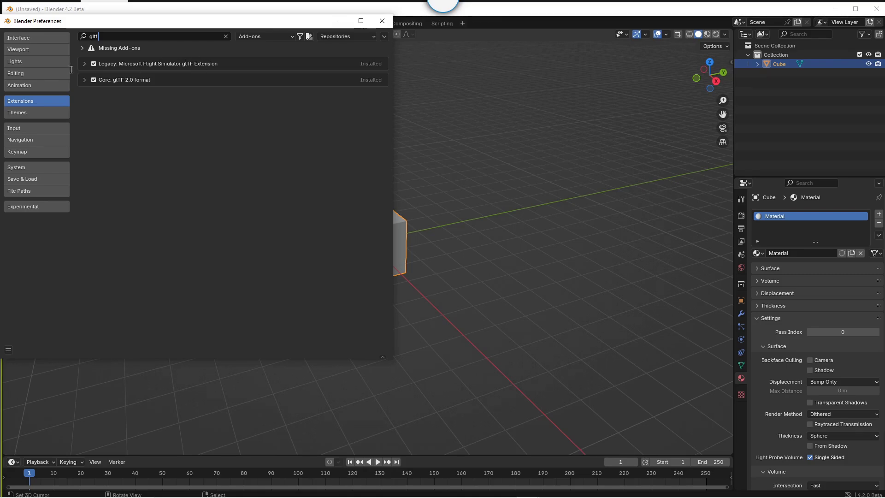
left_click(84, 64)
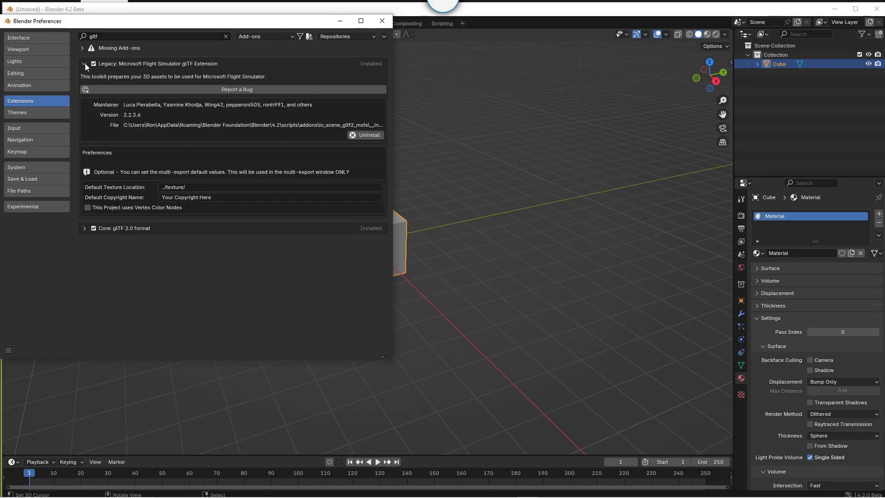
left_click(362, 135)
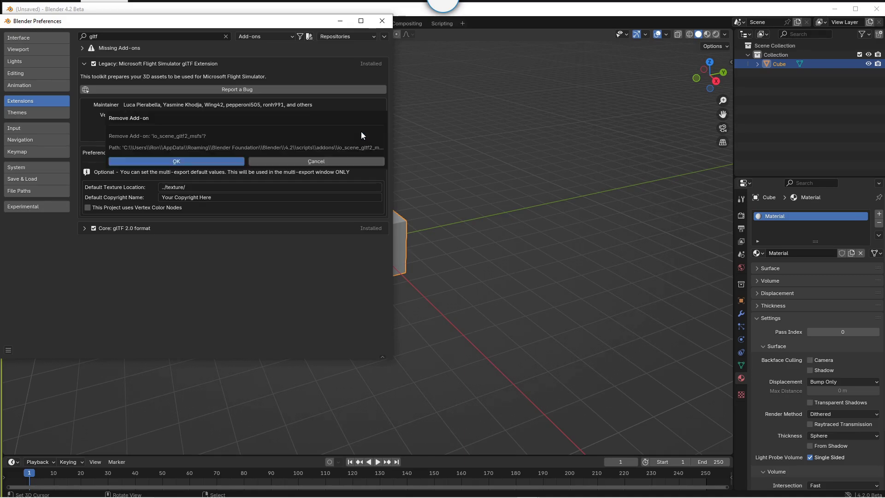
left_click(228, 161)
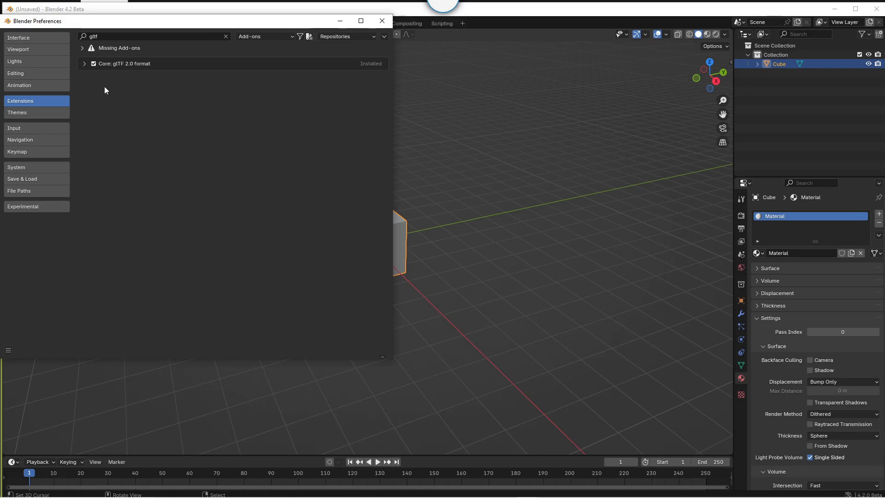
left_click(381, 22)
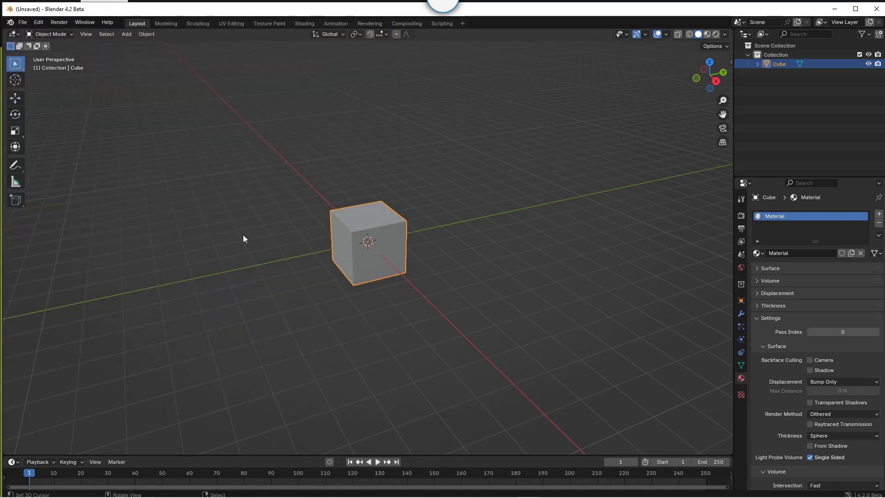
Step: Drop io_scene_gltf2_msfs_for42_ext.zip onto the viewport and install it with Enable Add-on checked
key("alt+Tab")
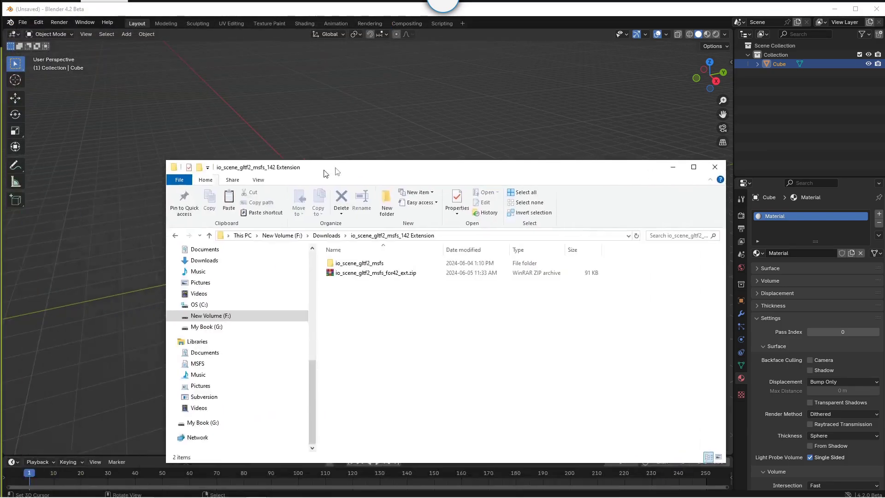
left_click_drag(337, 172, 632, 90)
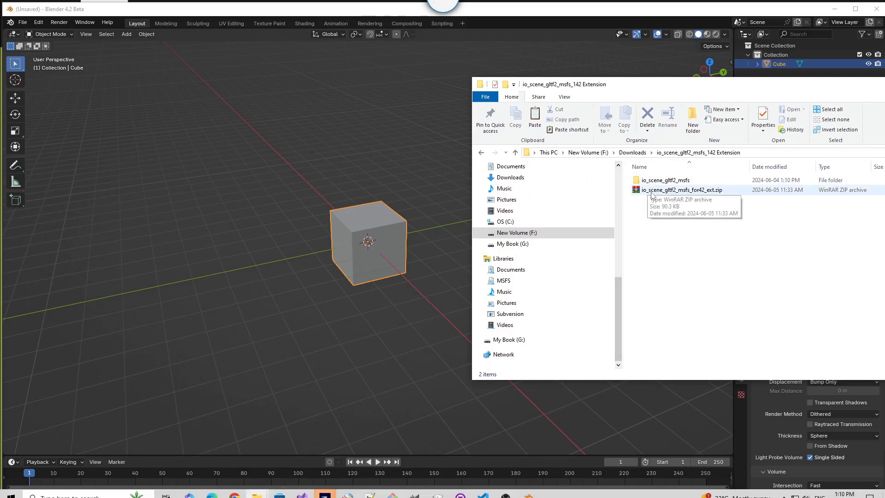
left_click_drag(652, 193, 143, 160)
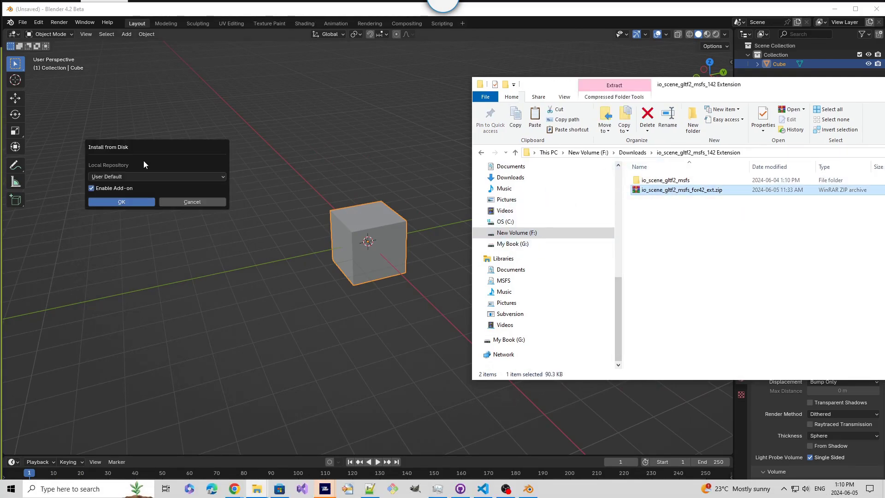
left_click(115, 203)
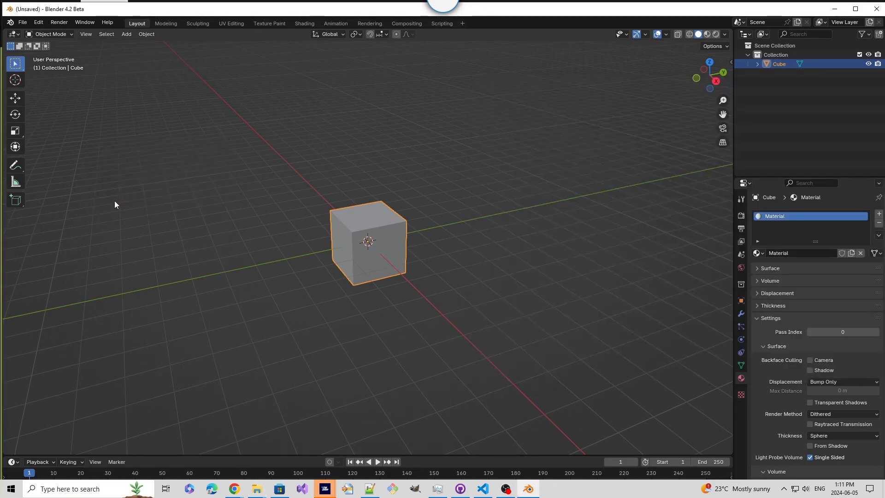
left_click(40, 24)
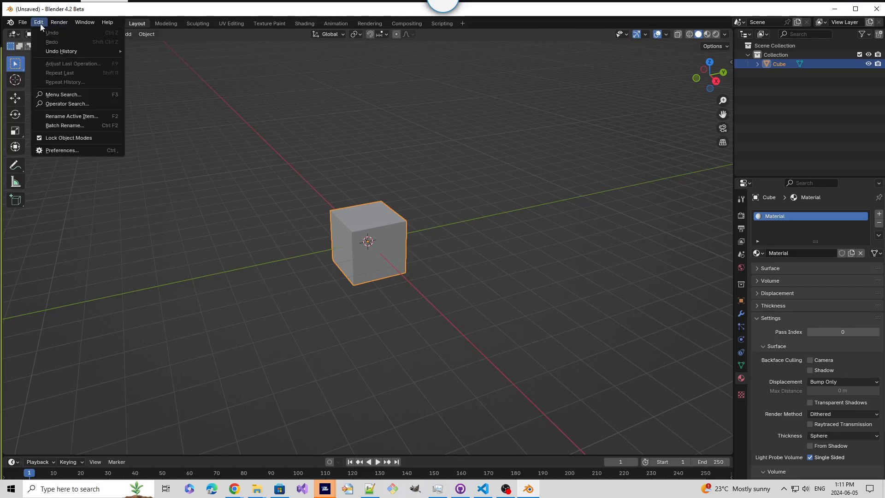
left_click(65, 151)
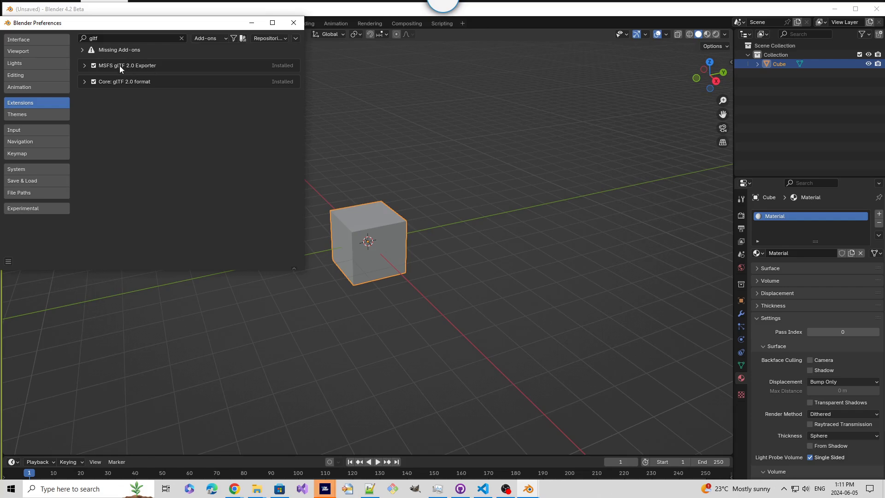
left_click(84, 66)
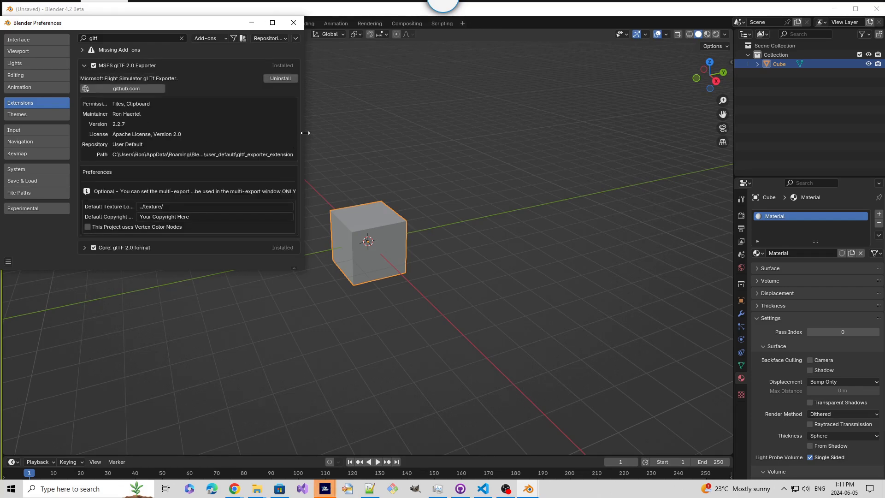
left_click_drag(305, 133, 468, 147)
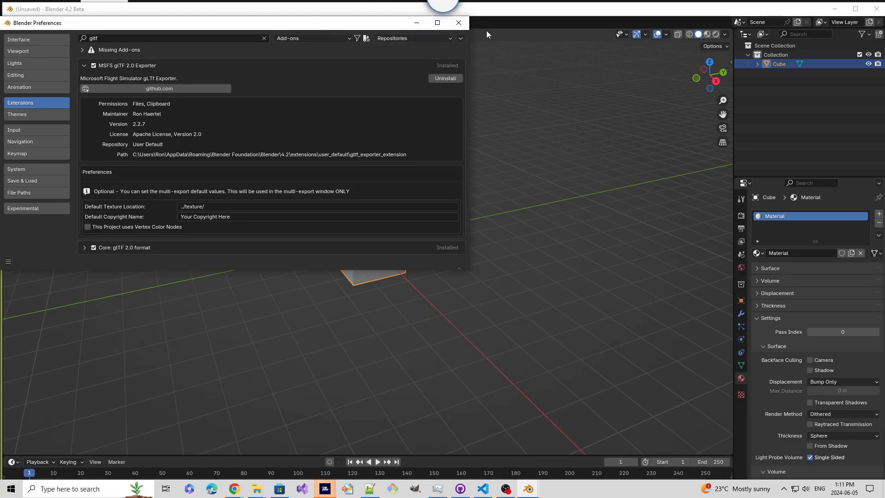
Step: Set the cube material's MSFS Material Params type to Standard and widen the editor to view its texture slots
left_click(459, 22)
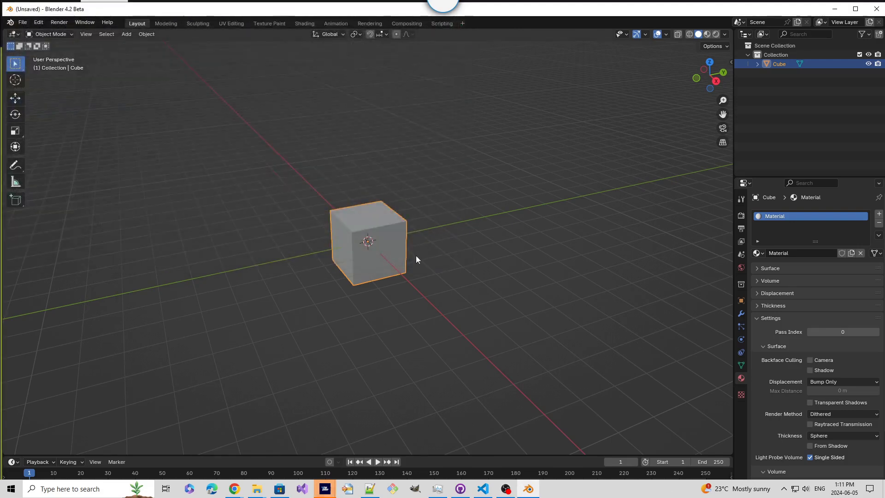
left_click(757, 320)
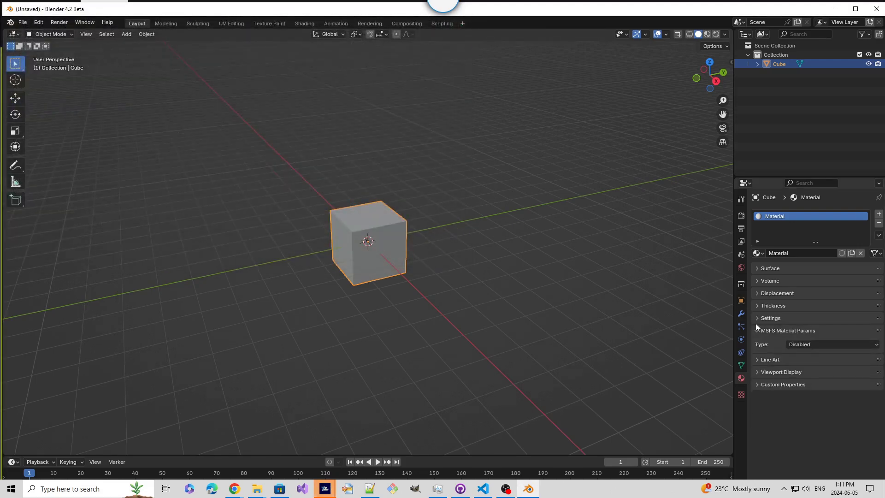
left_click(805, 347)
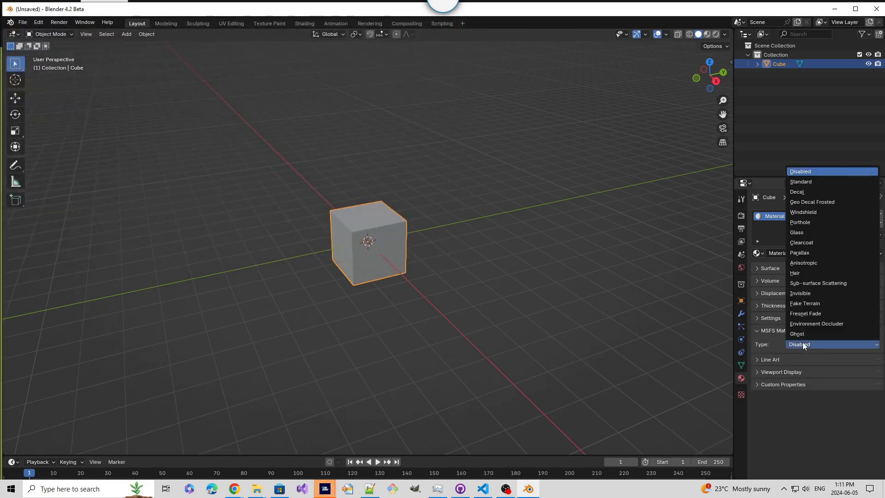
left_click(802, 182)
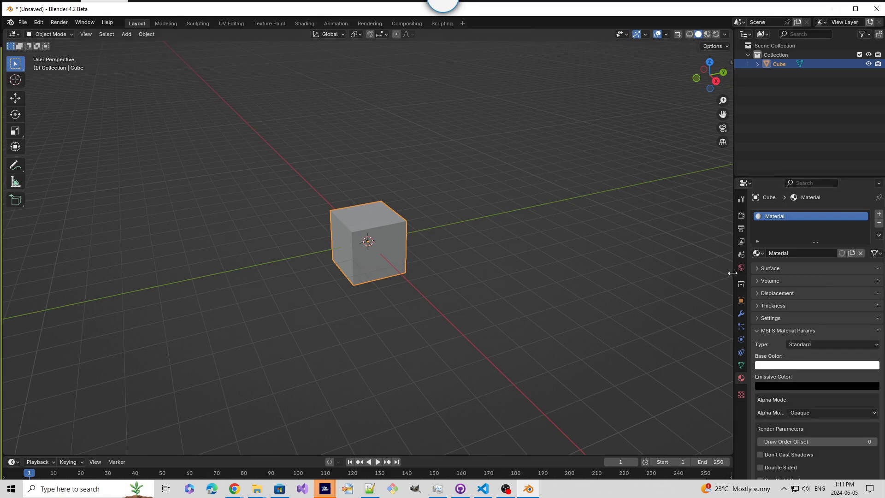
left_click_drag(732, 273, 618, 273)
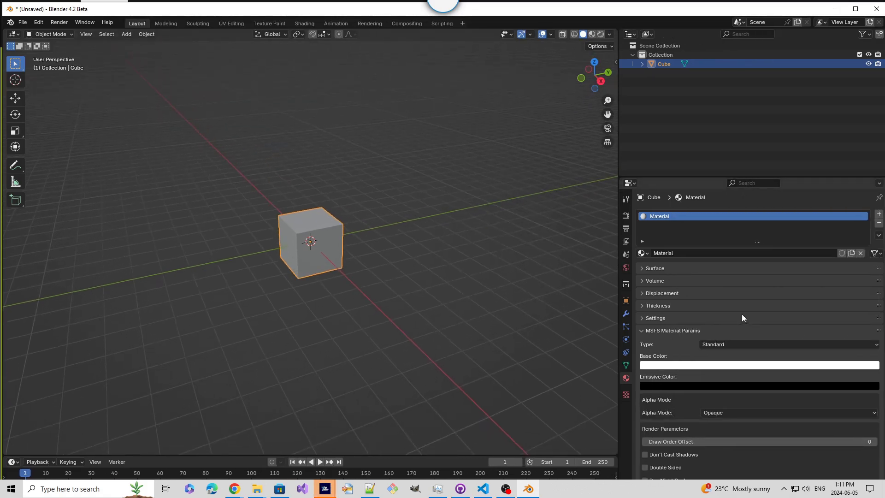
scroll(733, 332, "down", 20)
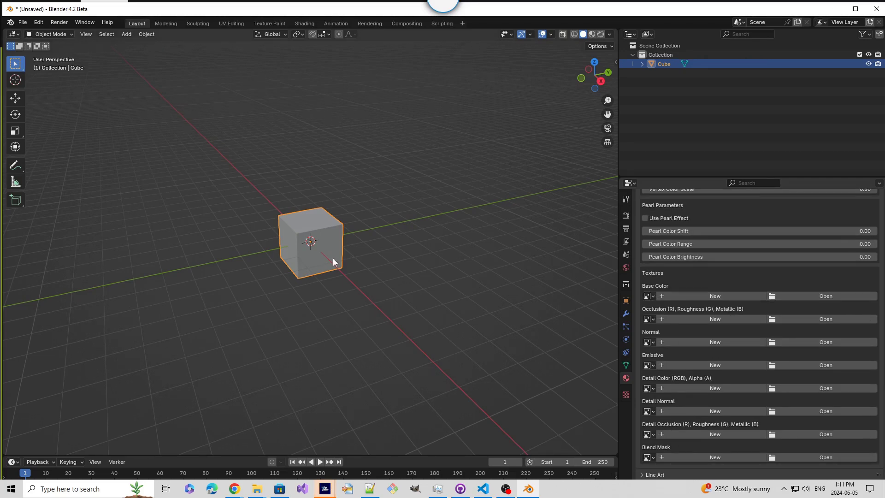
Step: Export the scene as glTF 2.0 after reviewing the widened export options
left_click(22, 23)
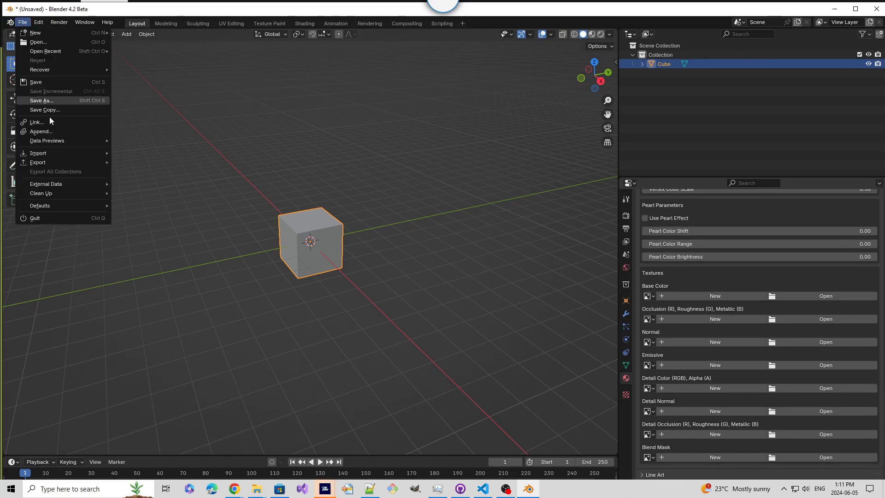
mouse_move(48, 161)
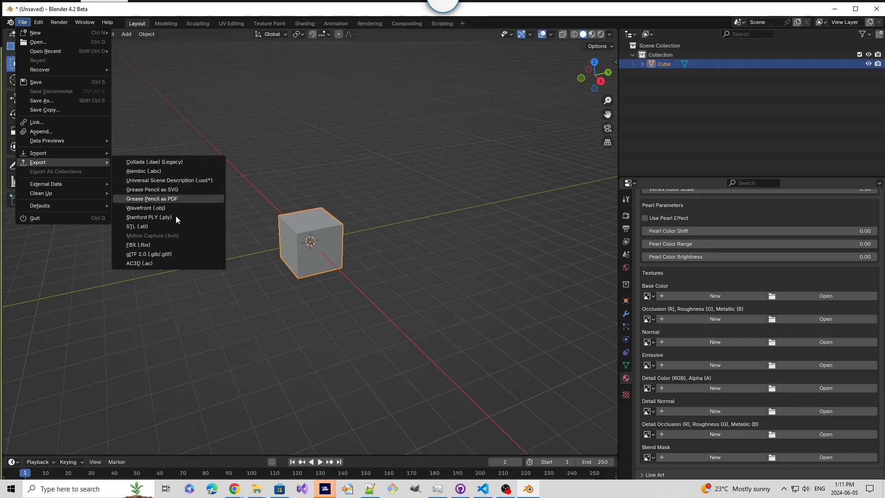
left_click(168, 254)
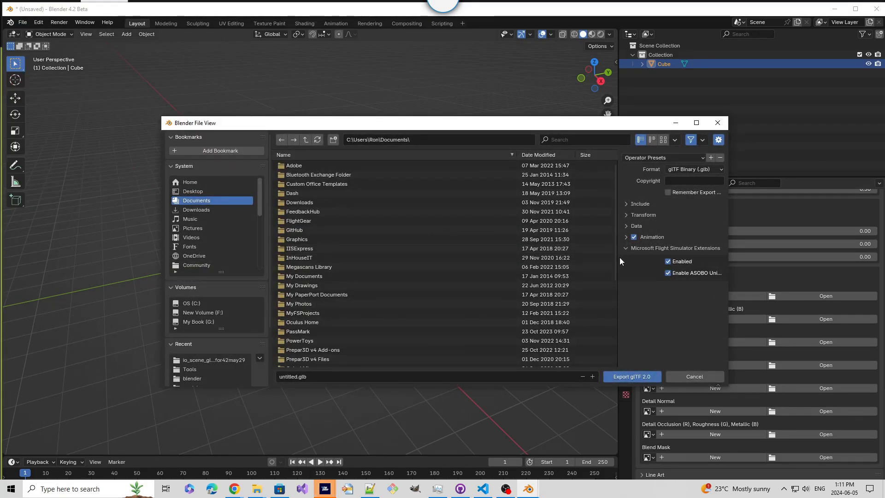
left_click_drag(620, 257, 482, 212)
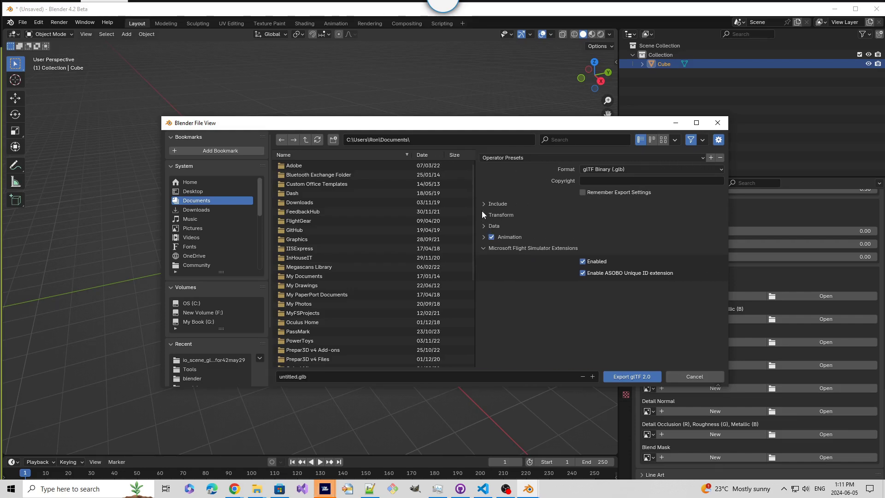
left_click(657, 376)
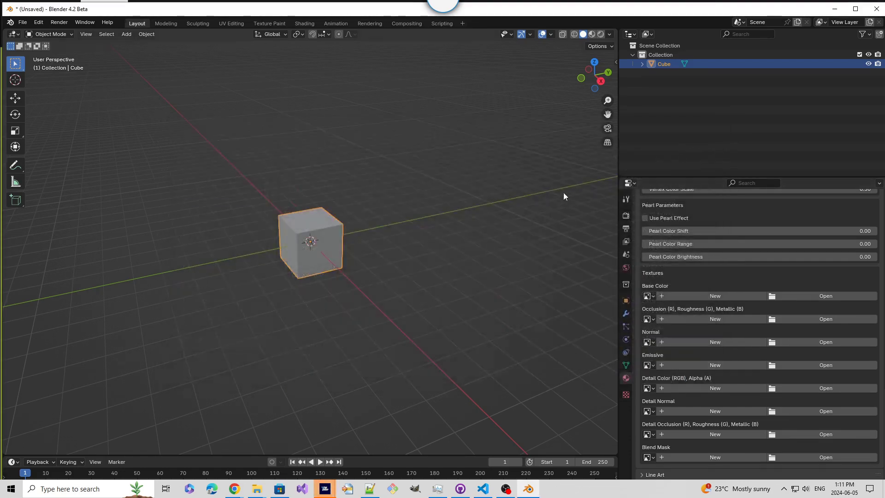
Step: Show the sidebar's Multi-Export glTF 2.0 tab and widen its panel to read the settings
right_click(527, 169, "shift")
key("n")
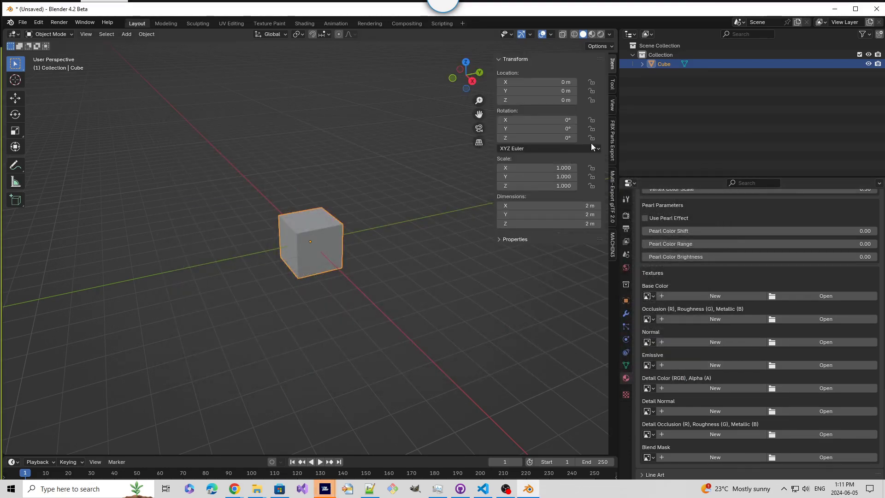
left_click(613, 196)
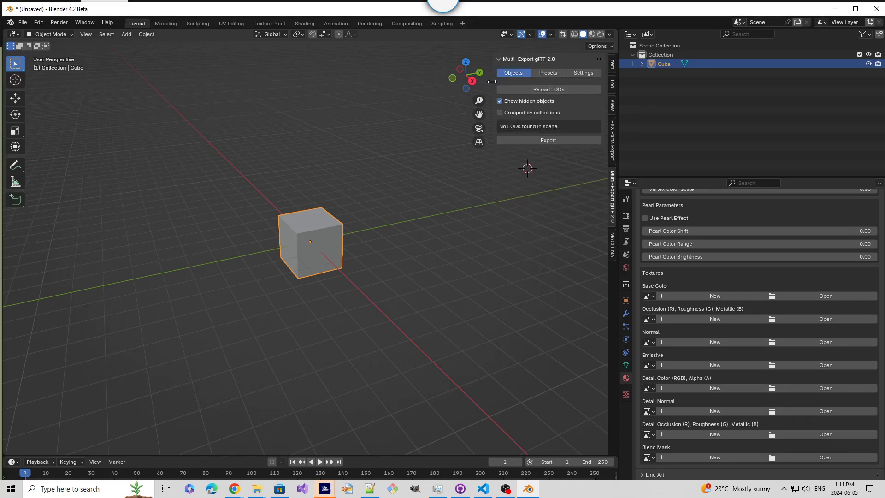
left_click_drag(492, 82, 362, 86)
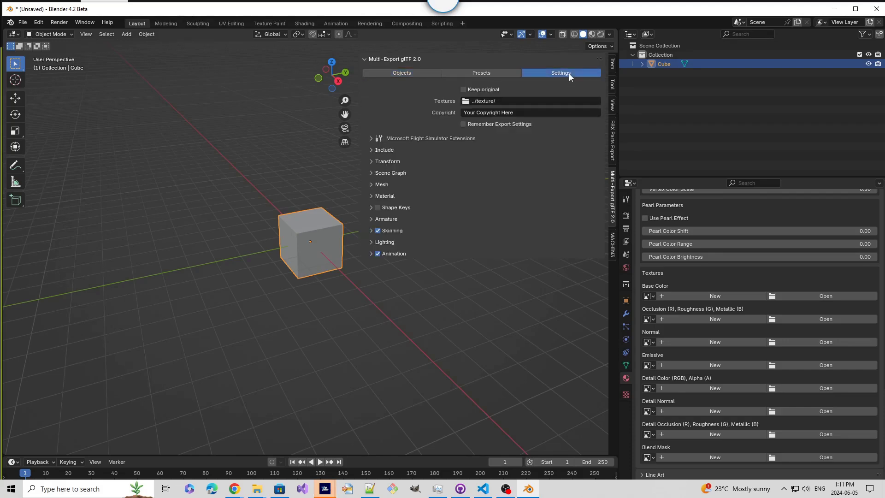